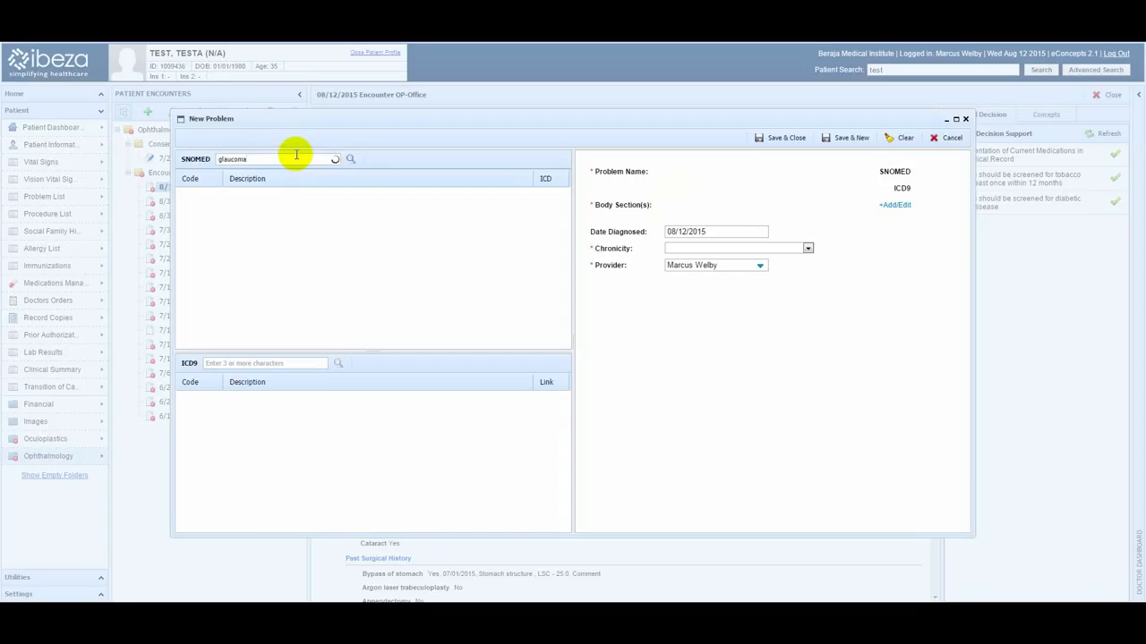
Search SNOMED and ICD9 for glaucoma, choosing SNOMED problem Glaucoma (23986001) and ICD9 code 365.11, Prim open angle glaucoma.
{"action": "left_click", "coordinate": [351, 161]}
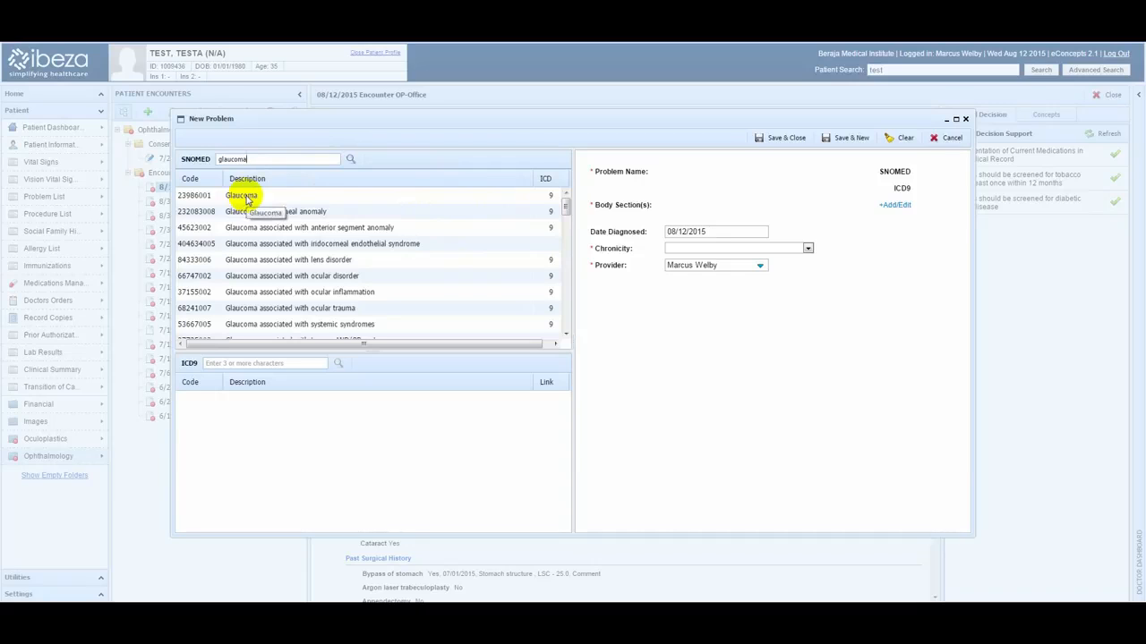
{"action": "left_click", "coordinate": [247, 199]}
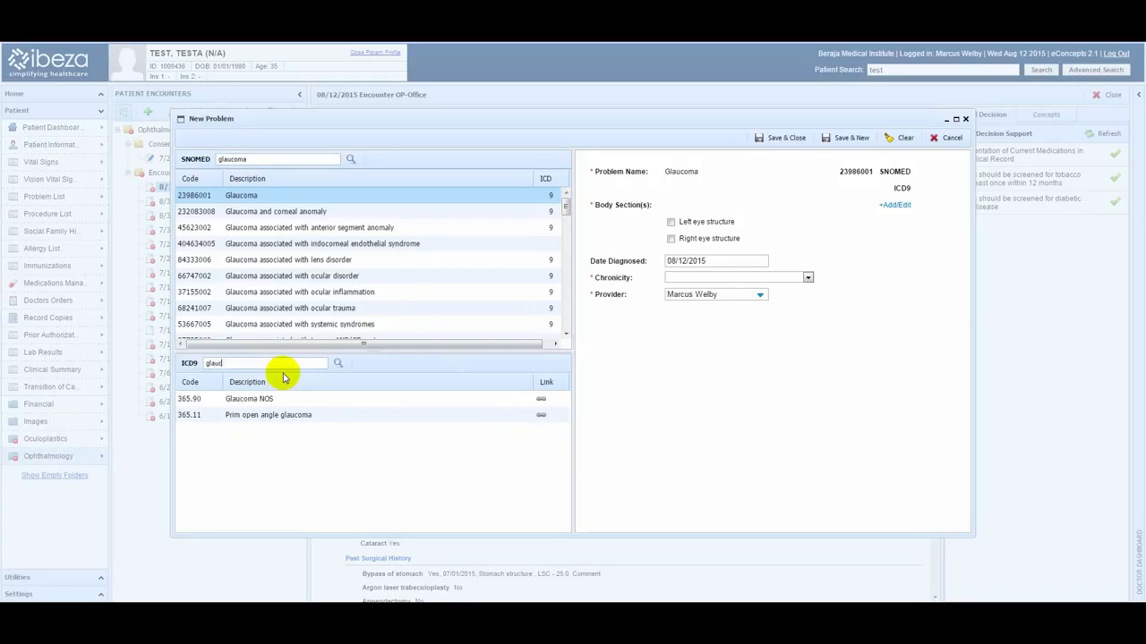
{"action": "left_click", "coordinate": [283, 377]}
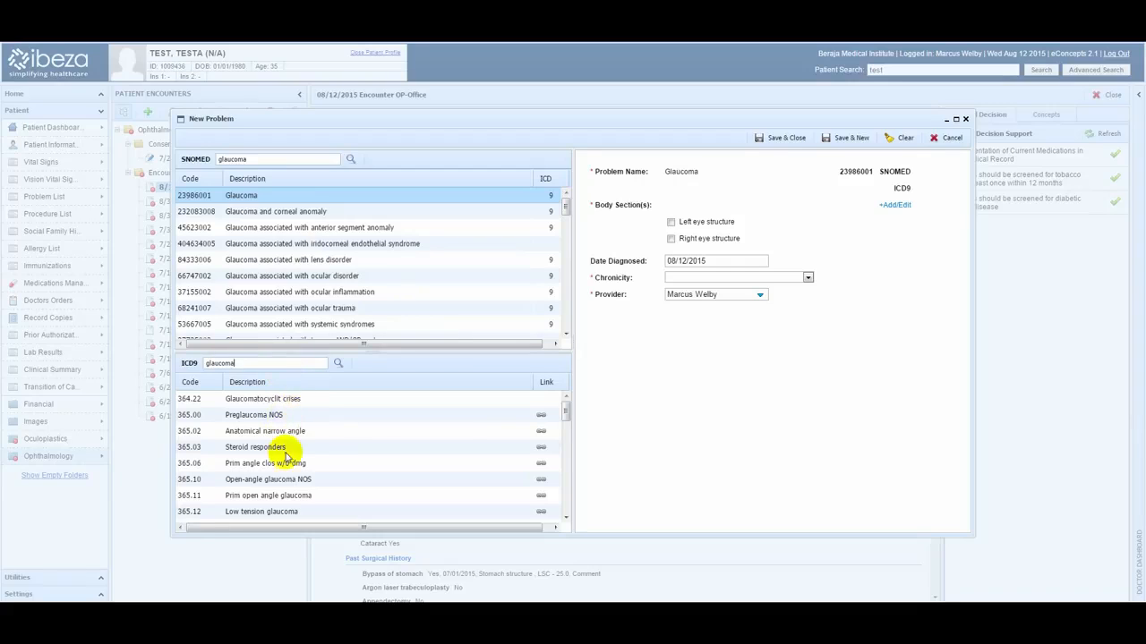
{"action": "scroll", "coordinate": [282, 454], "scroll_direction": "down", "scroll_amount": 1}
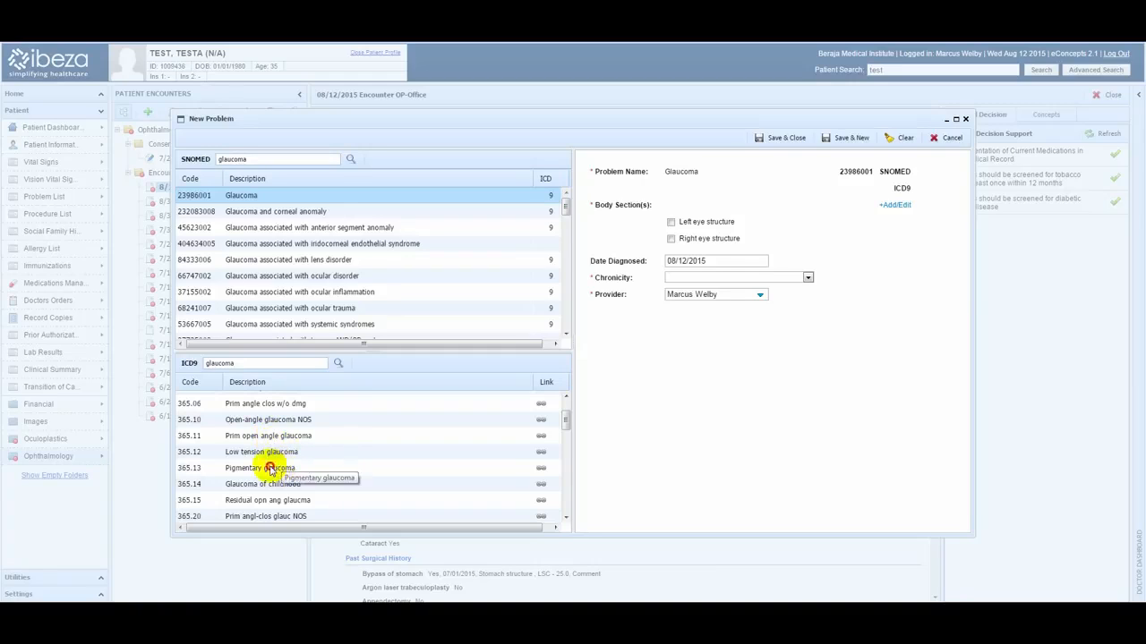
{"action": "left_click", "coordinate": [264, 469]}
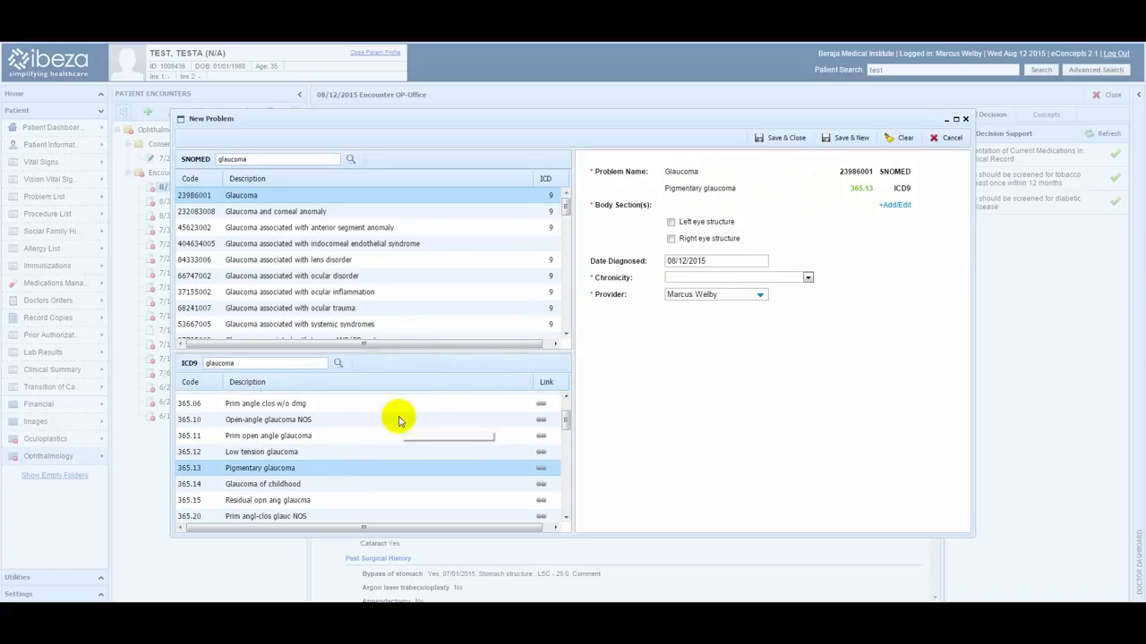
{"action": "left_click", "coordinate": [295, 439]}
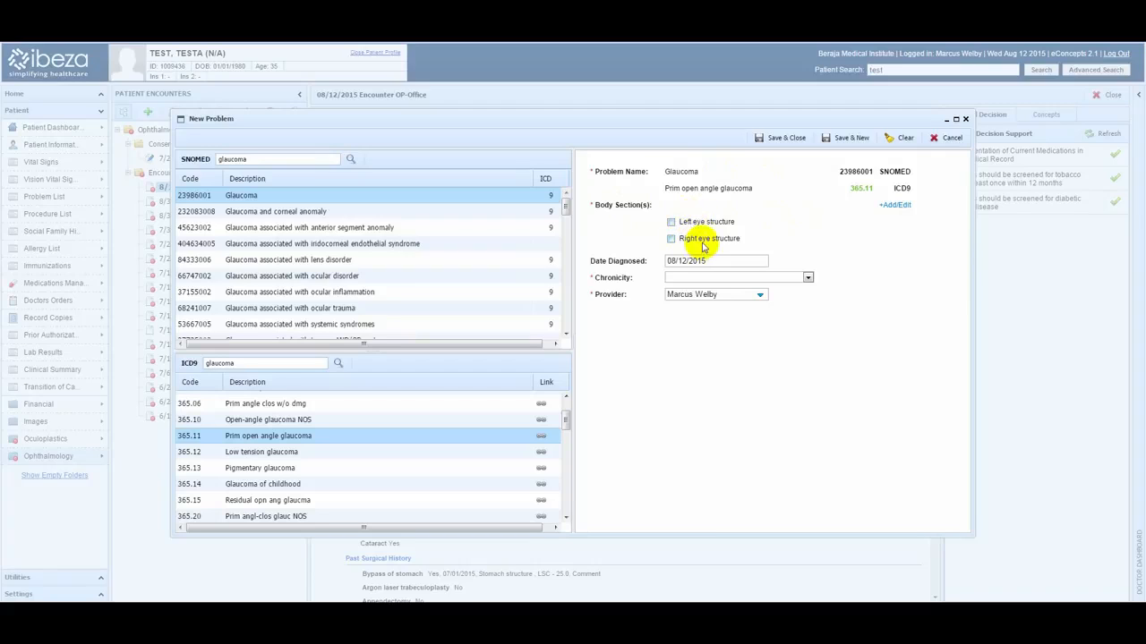
Search the body sections for eye, add Eyelash follicle to the problem, and deselect it again.
{"action": "left_click", "coordinate": [896, 207]}
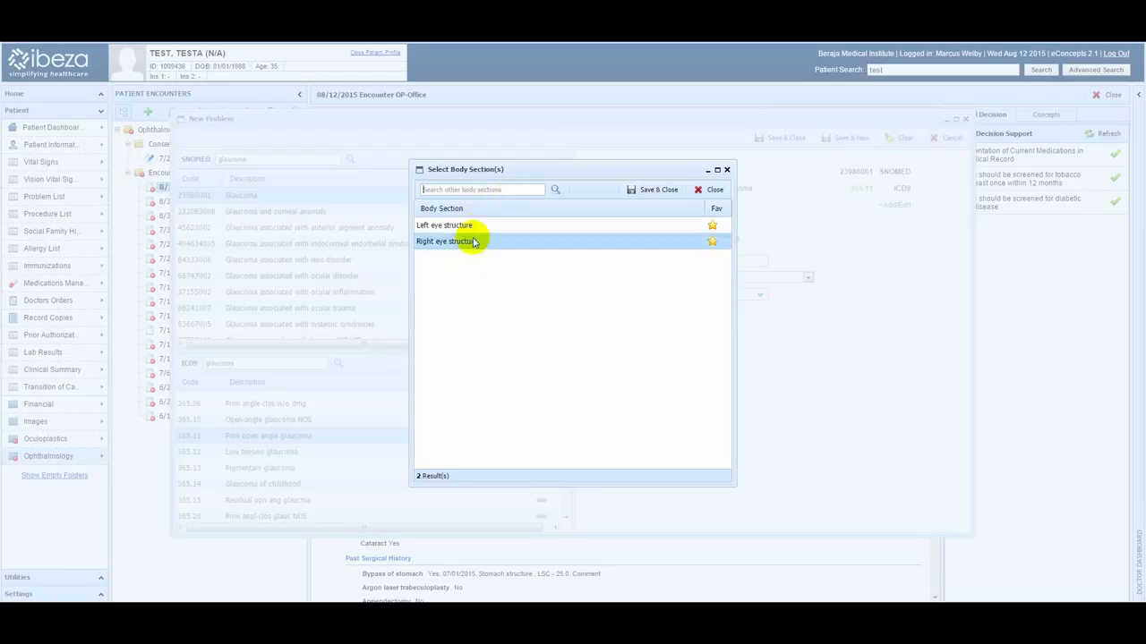
{"action": "left_click", "coordinate": [481, 195]}
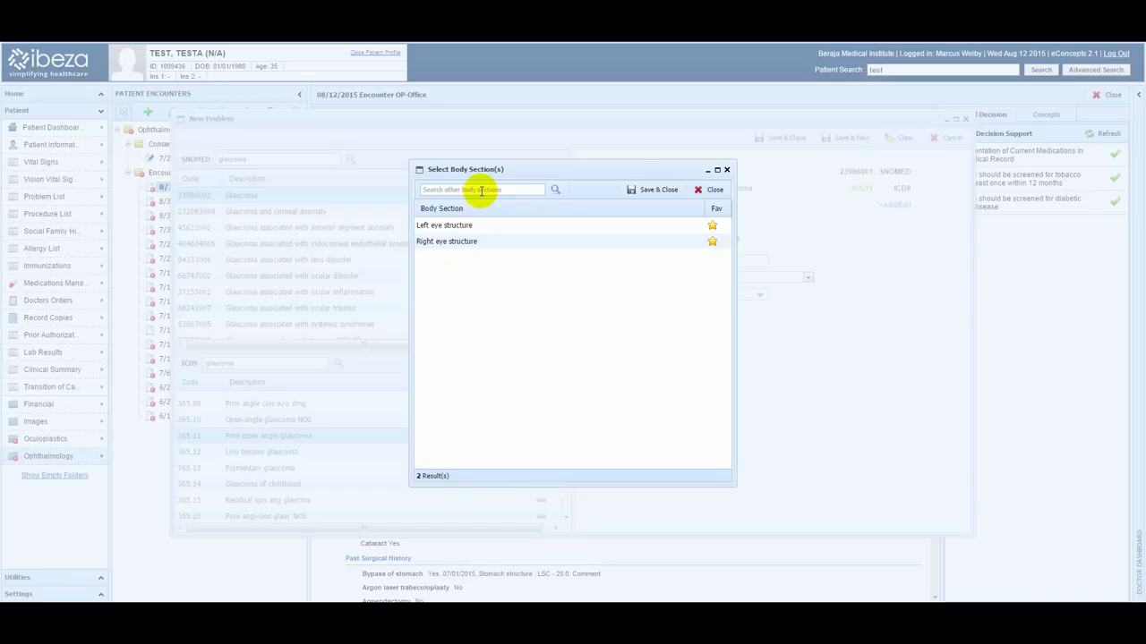
{"action": "type", "text": "eye"}
{"action": "key", "text": "Return"}
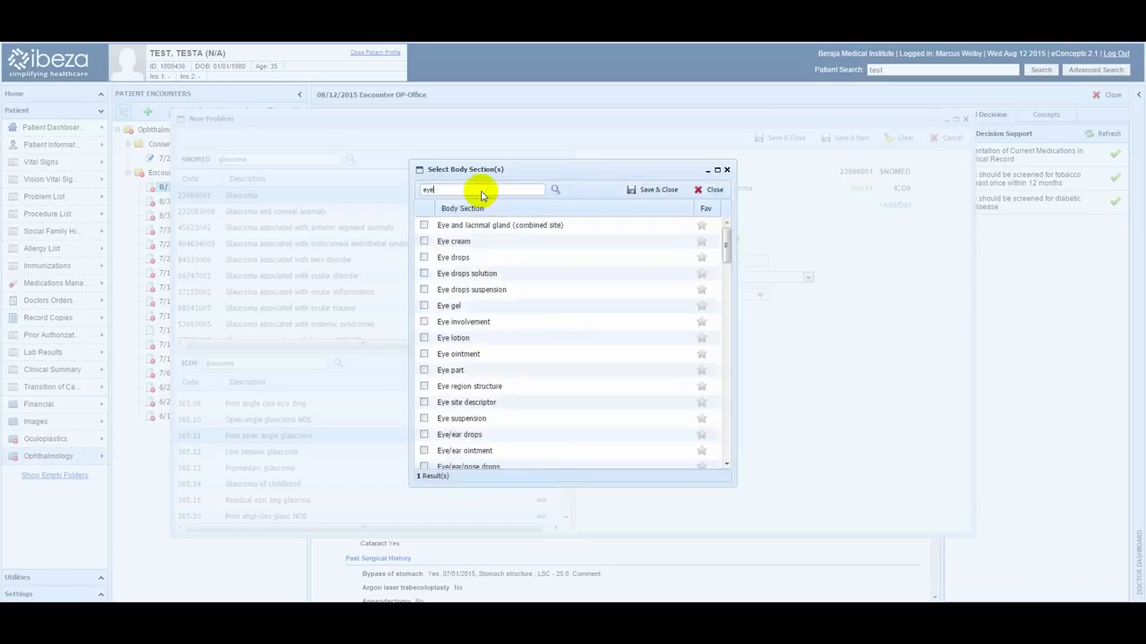
{"action": "scroll", "coordinate": [504, 289], "scroll_direction": "down", "scroll_amount": 3}
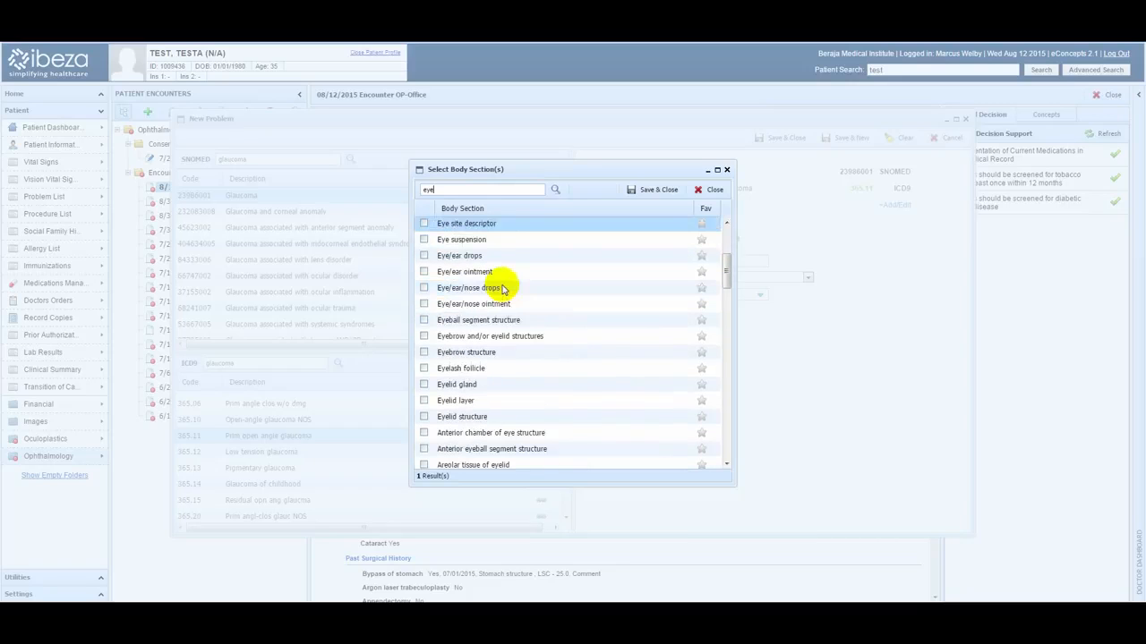
{"action": "scroll", "coordinate": [515, 302], "scroll_direction": "down", "scroll_amount": 1}
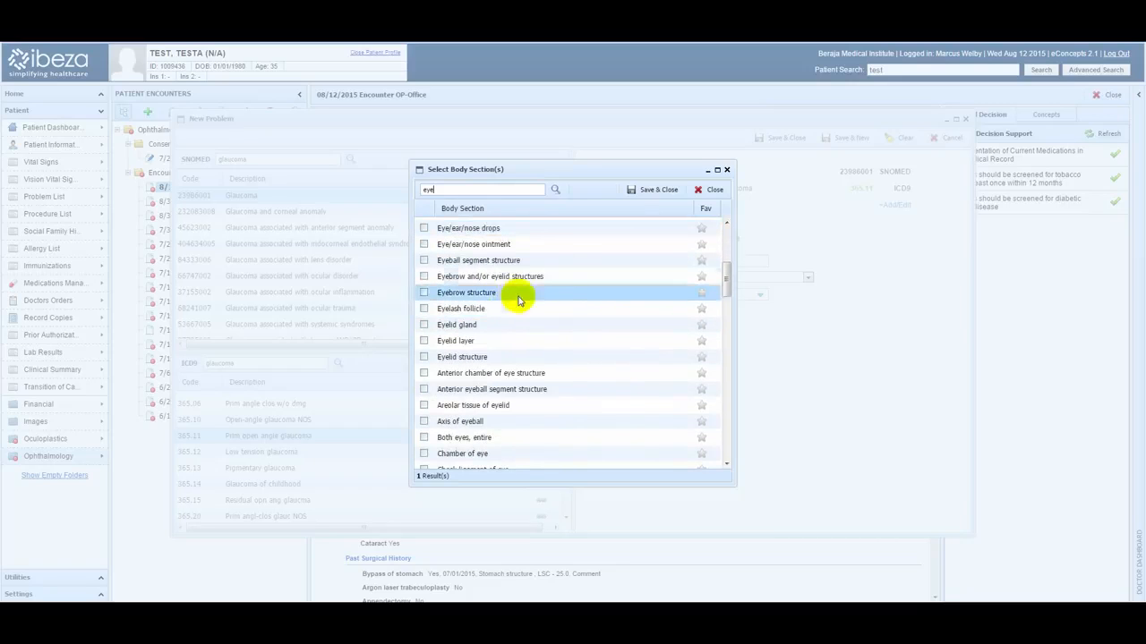
{"action": "left_click", "coordinate": [423, 308]}
{"action": "left_click", "coordinate": [702, 311]}
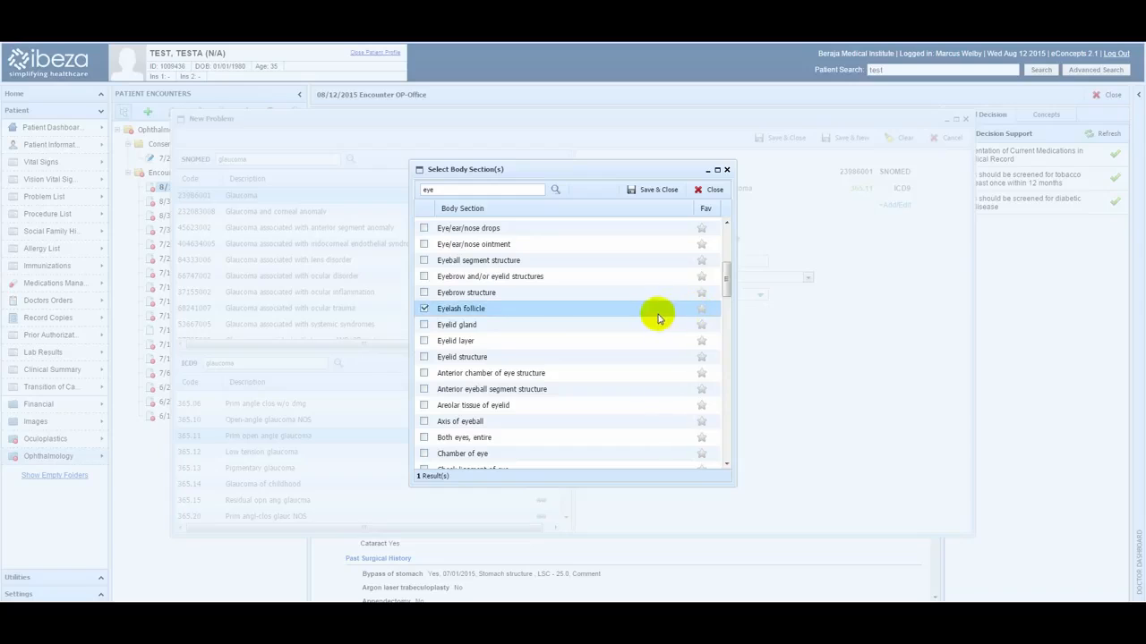
{"action": "left_click", "coordinate": [646, 191]}
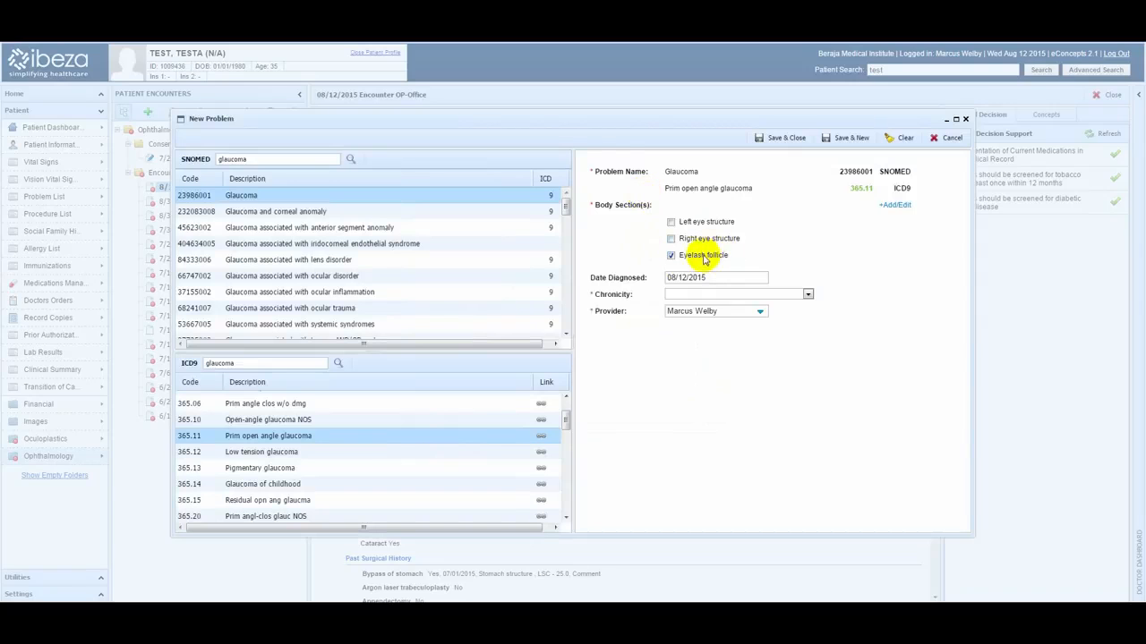
{"action": "left_click", "coordinate": [671, 255]}
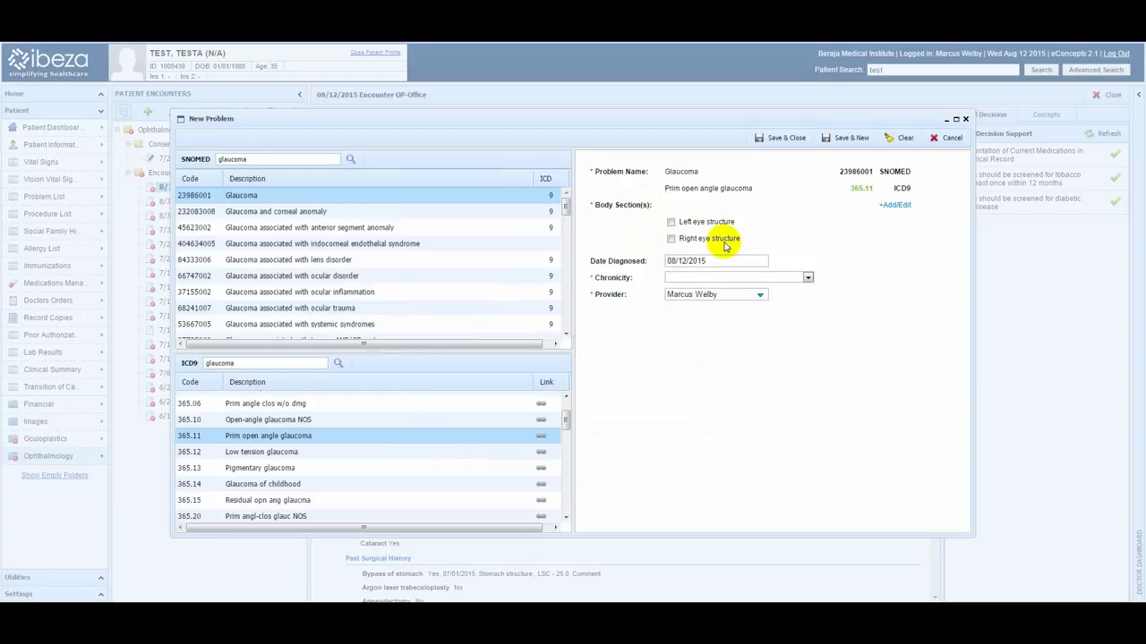
Select the right and left eye structures as body sections and set the date diagnosed to 07/15/2015.
{"action": "left_click", "coordinate": [671, 238]}
{"action": "left_click", "coordinate": [671, 222]}
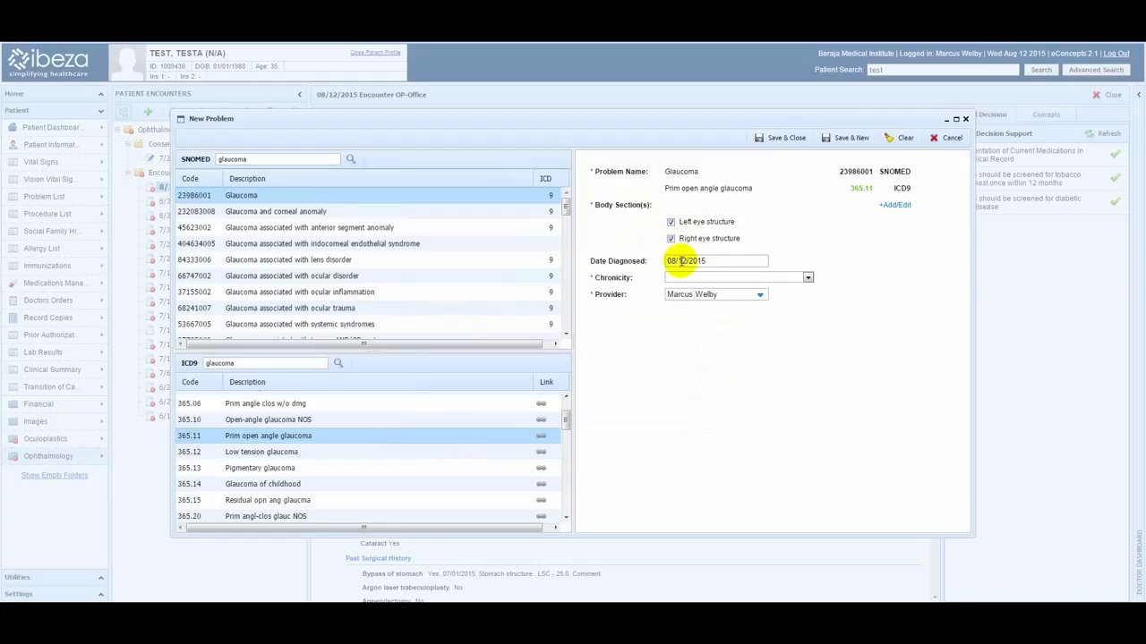
{"action": "left_click", "coordinate": [681, 261]}
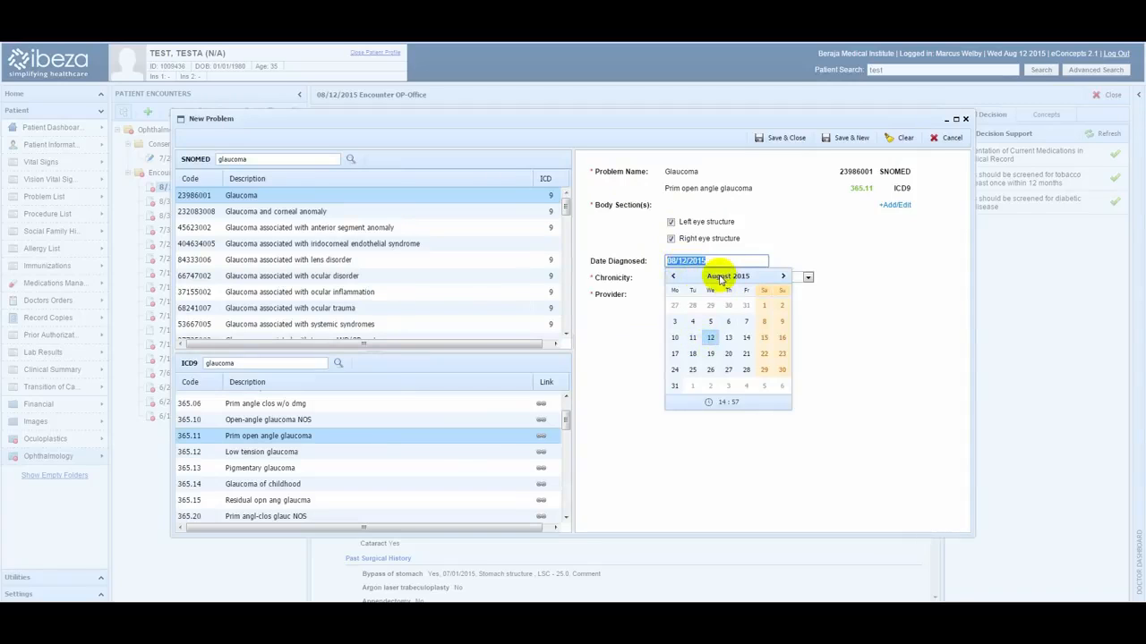
{"action": "left_click", "coordinate": [718, 277]}
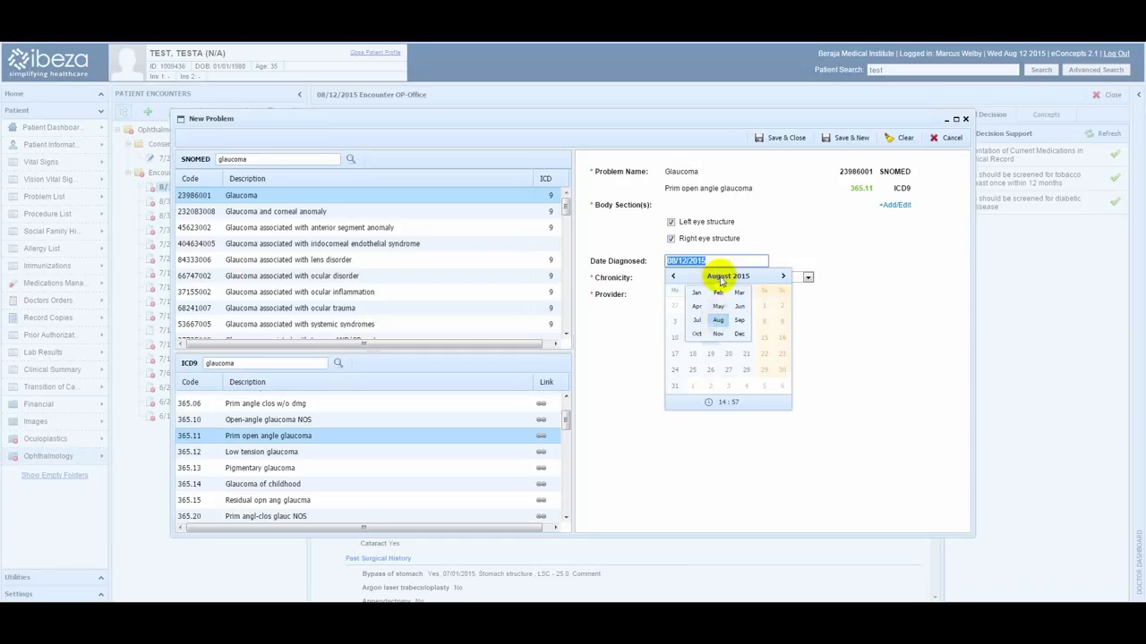
{"action": "left_click", "coordinate": [739, 277]}
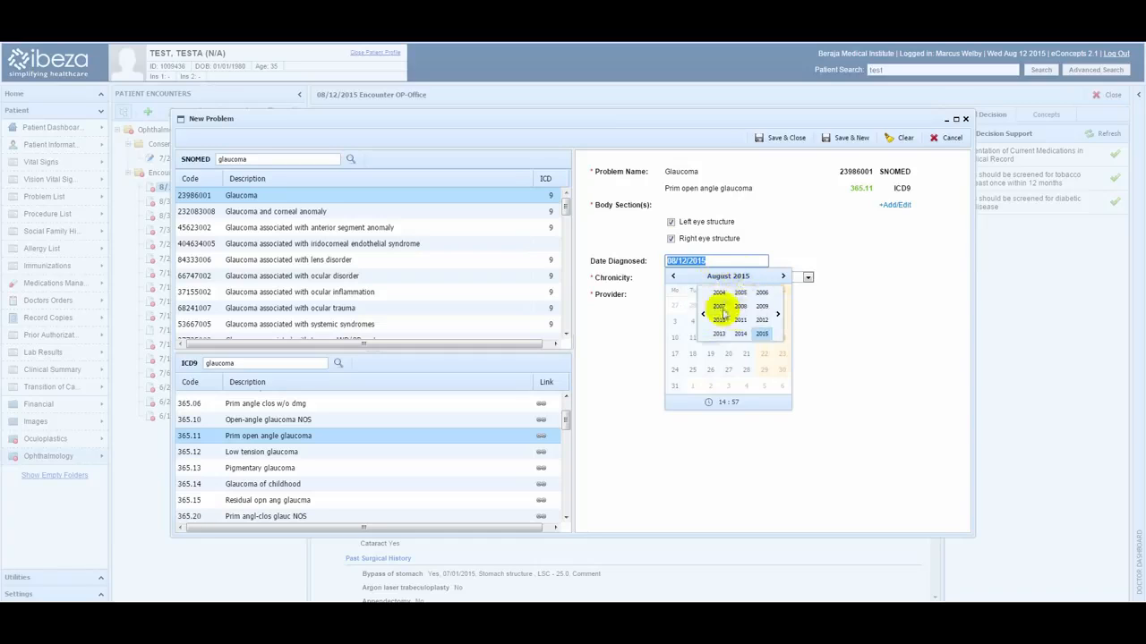
{"action": "left_click", "coordinate": [688, 281]}
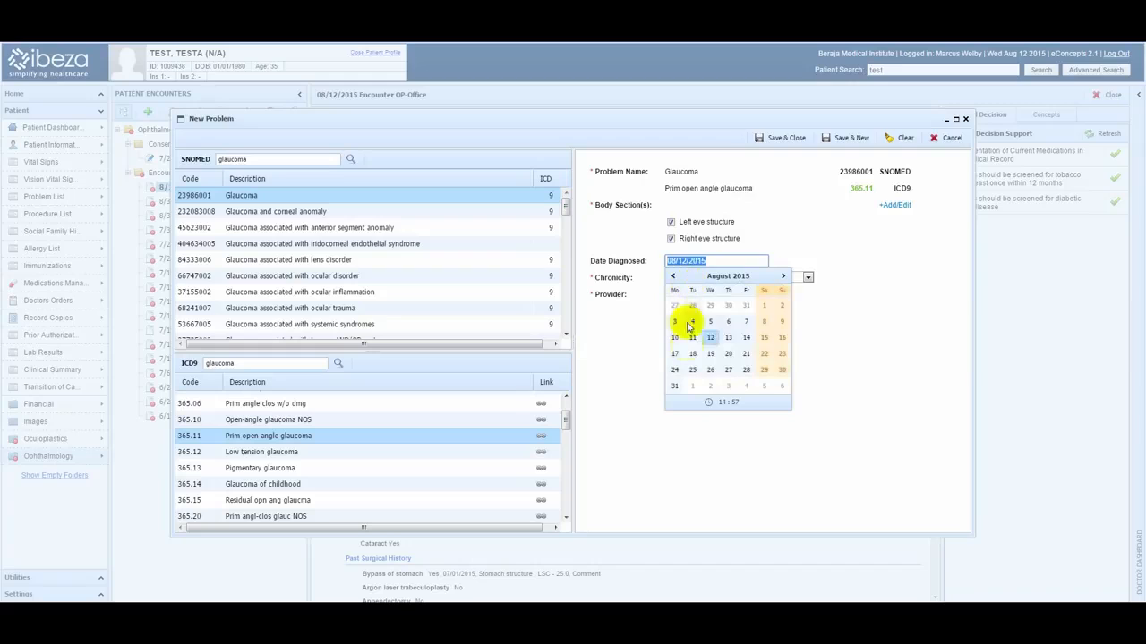
{"action": "left_click", "coordinate": [708, 261]}
{"action": "left_click_drag", "start_coordinate": [709, 261], "coordinate": [658, 257]}
{"action": "key", "text": "BackSpace"}
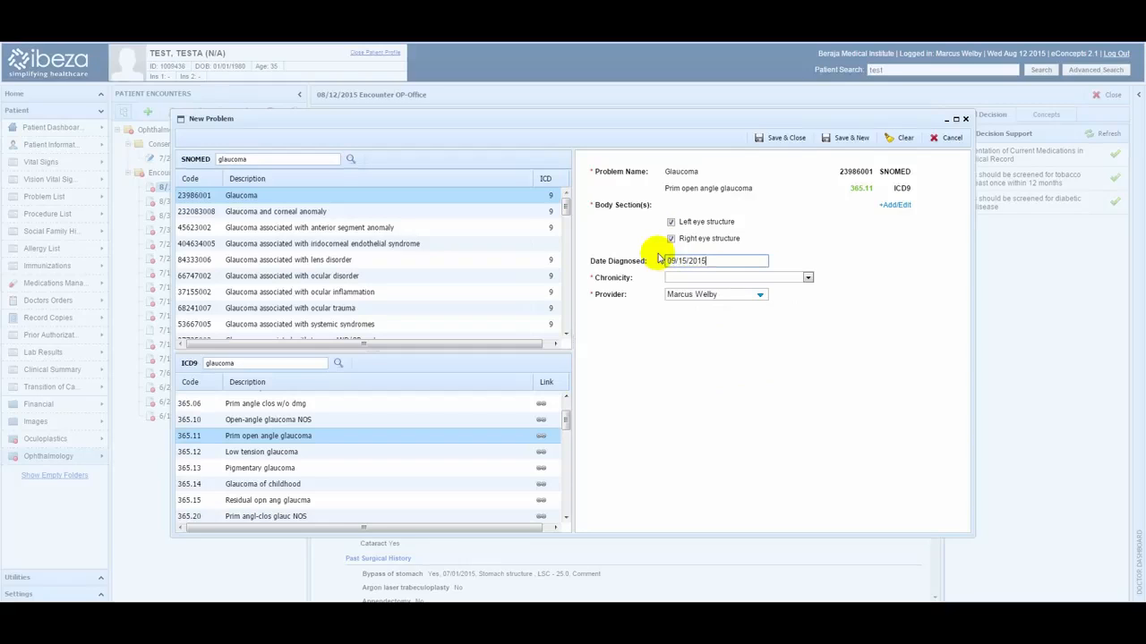
{"action": "left_click", "coordinate": [667, 260]}
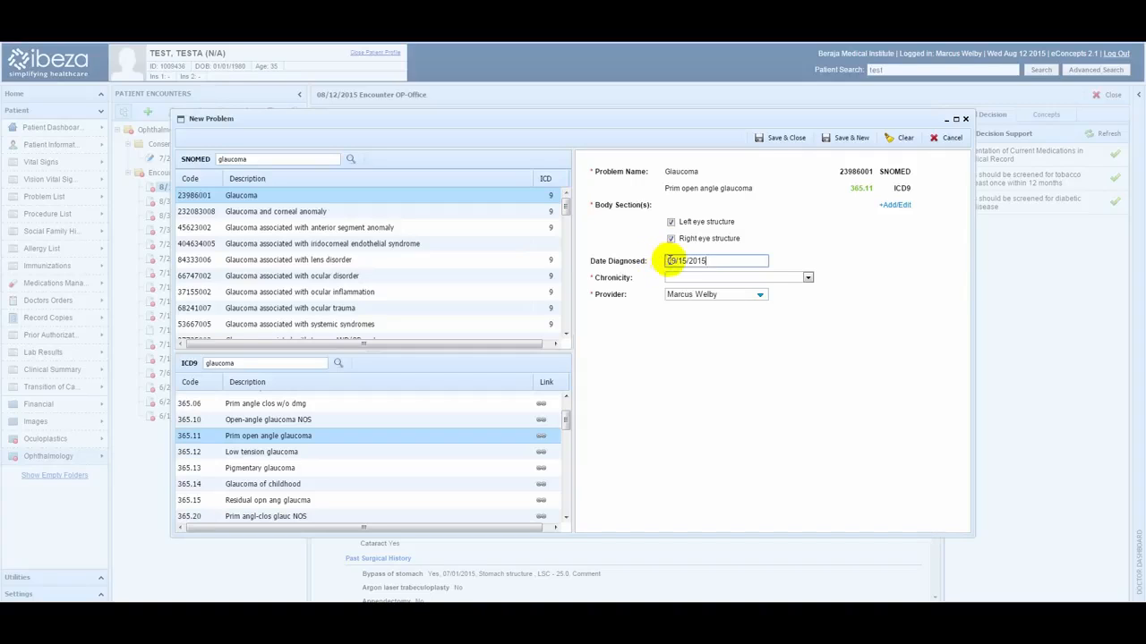
{"action": "left_click", "coordinate": [671, 260]}
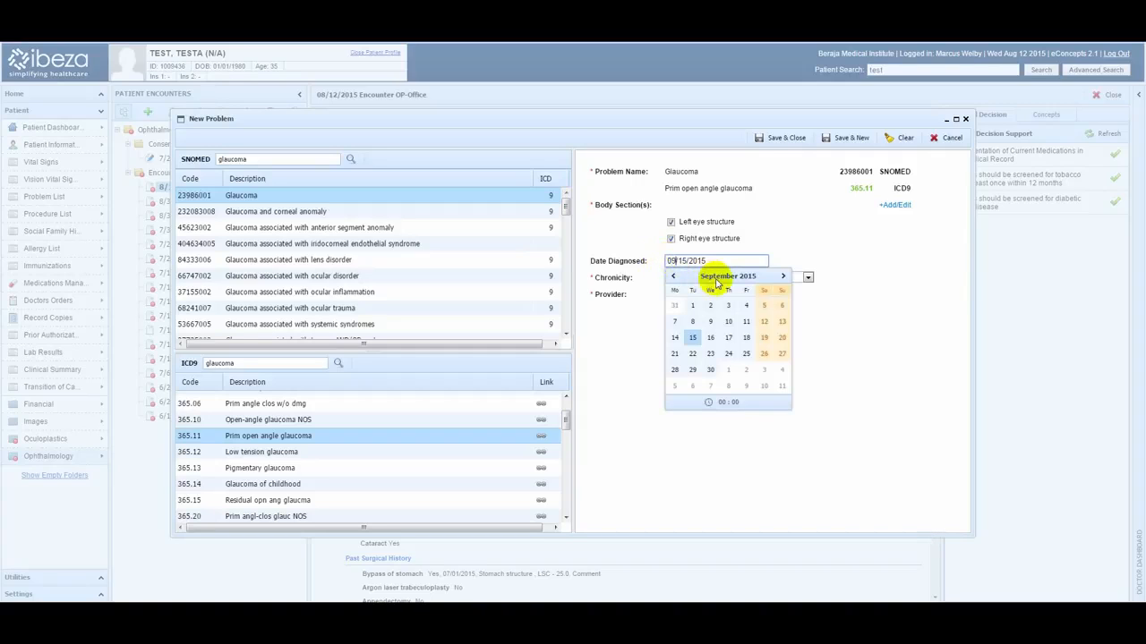
{"action": "type", "text": "07"}
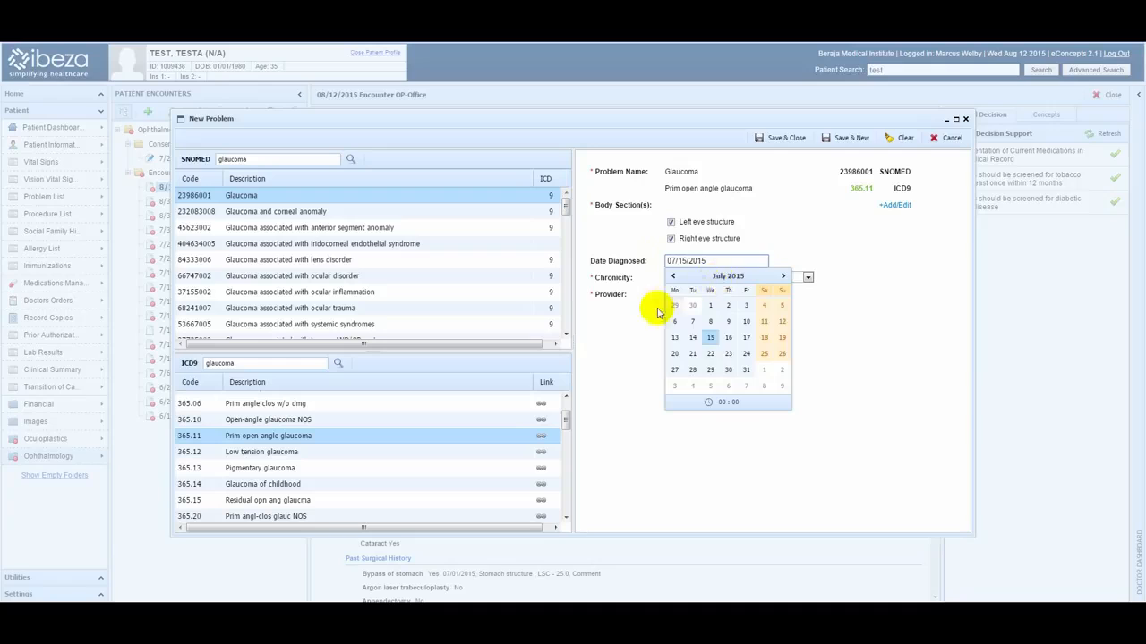
{"action": "left_click", "coordinate": [628, 325]}
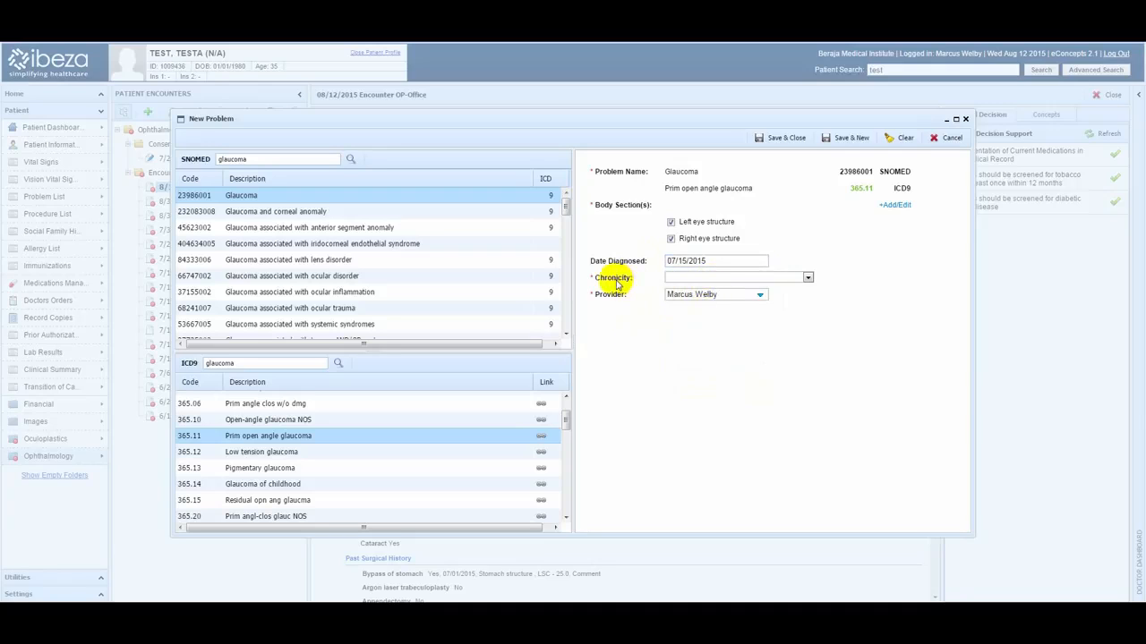
Set the chronicity to Chronic illness - mild progression and review the provider choices, keeping the current provider.
{"action": "left_click", "coordinate": [805, 277]}
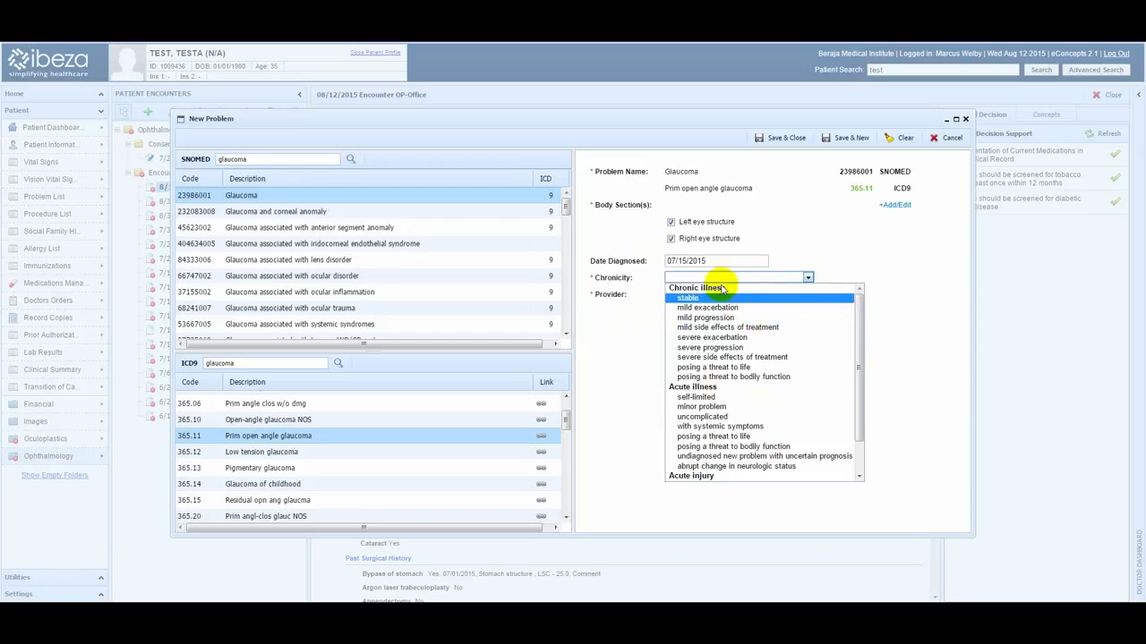
{"action": "scroll", "coordinate": [725, 394], "scroll_direction": "down", "scroll_amount": 1}
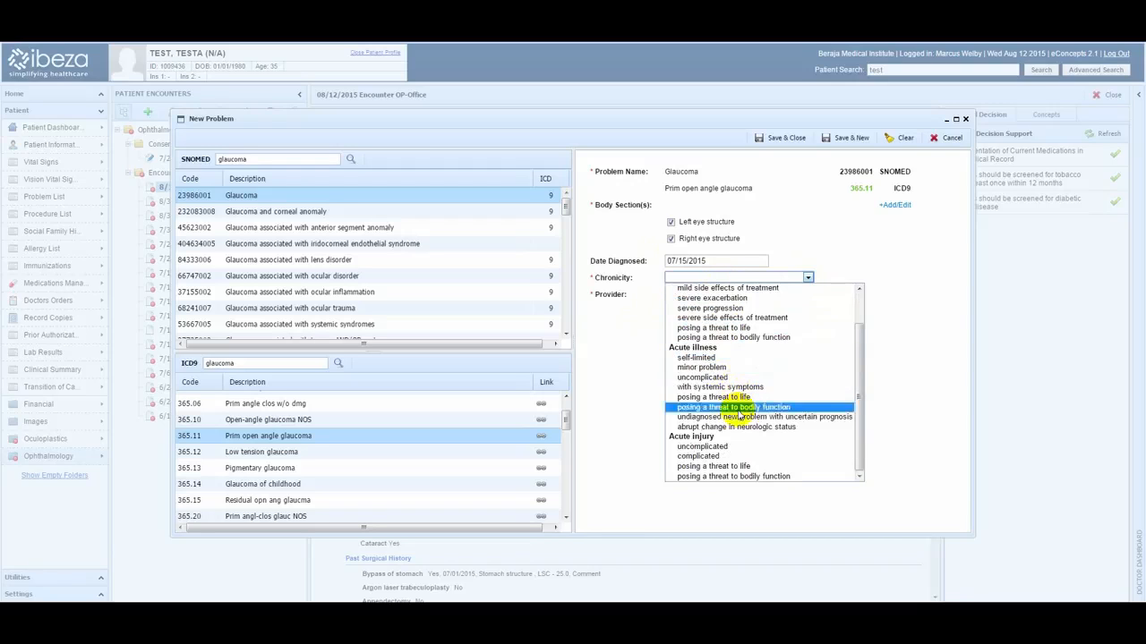
{"action": "scroll", "coordinate": [743, 376], "scroll_direction": "up", "scroll_amount": 1}
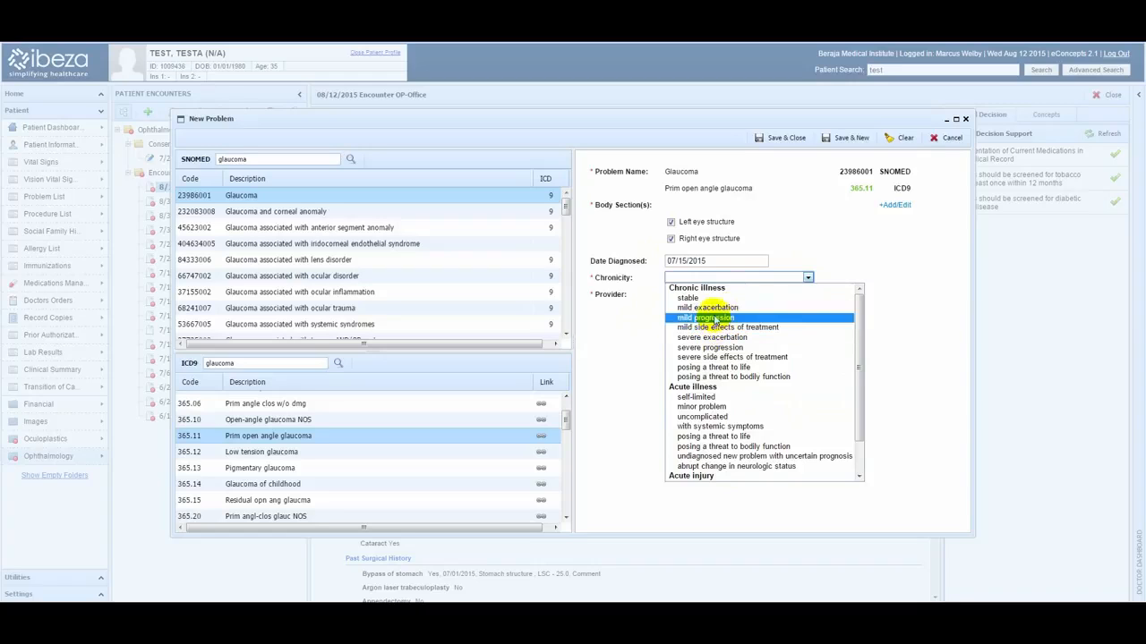
{"action": "left_click", "coordinate": [707, 317]}
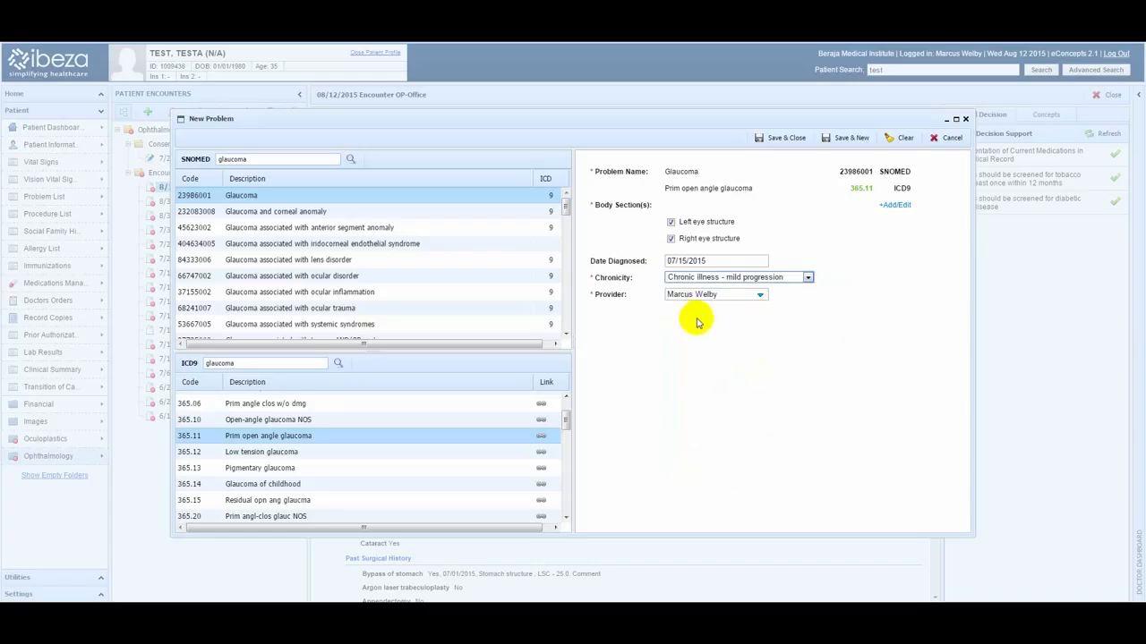
{"action": "left_click", "coordinate": [759, 294]}
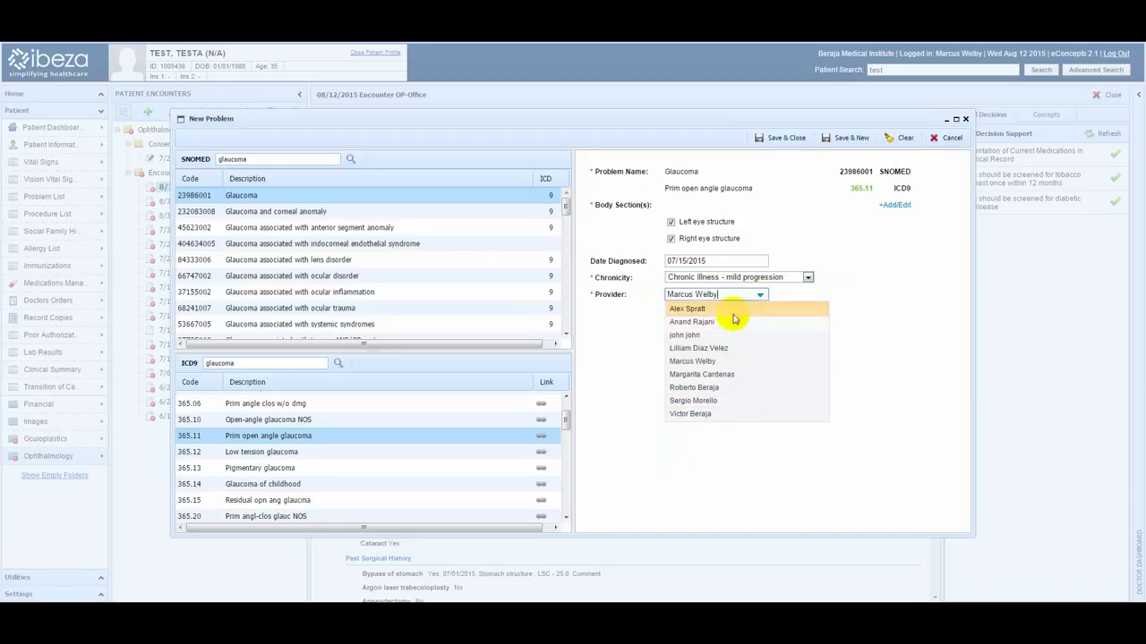
{"action": "left_click", "coordinate": [644, 332]}
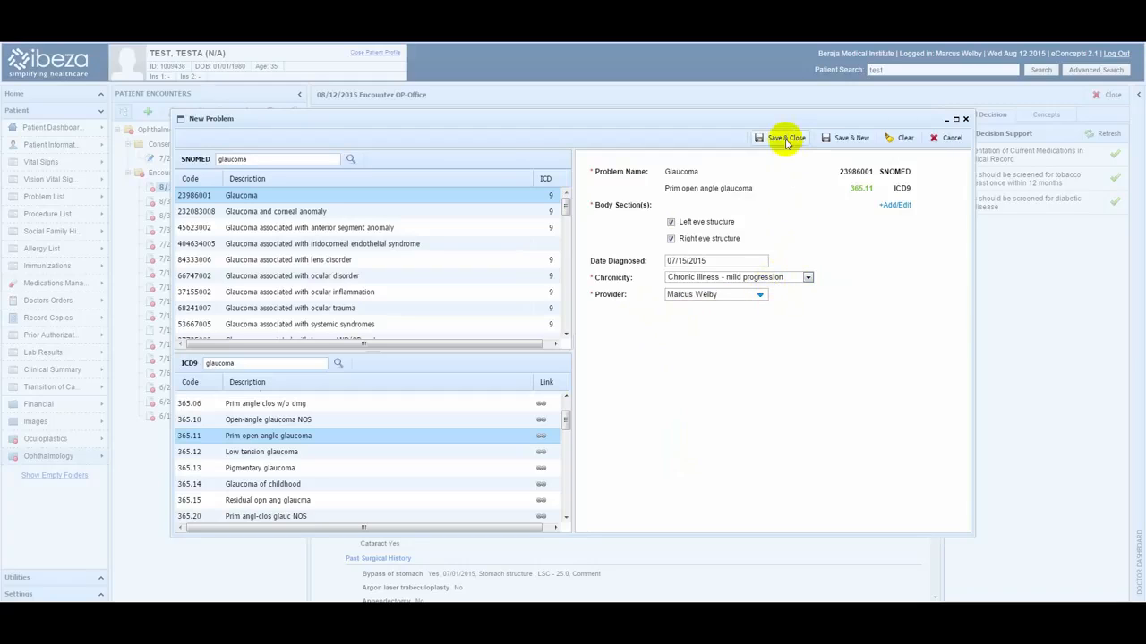
Save the glaucoma problem, discarding the blank follow-up entry, and save the problem list to the encounter note.
{"action": "left_click", "coordinate": [845, 140]}
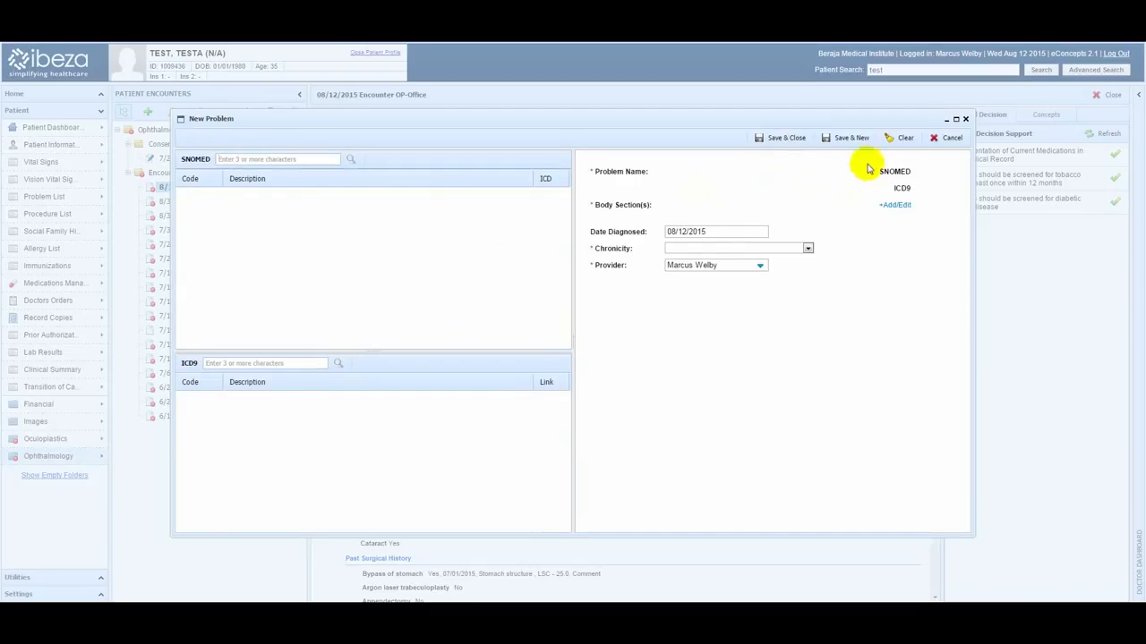
{"action": "left_click", "coordinate": [948, 138]}
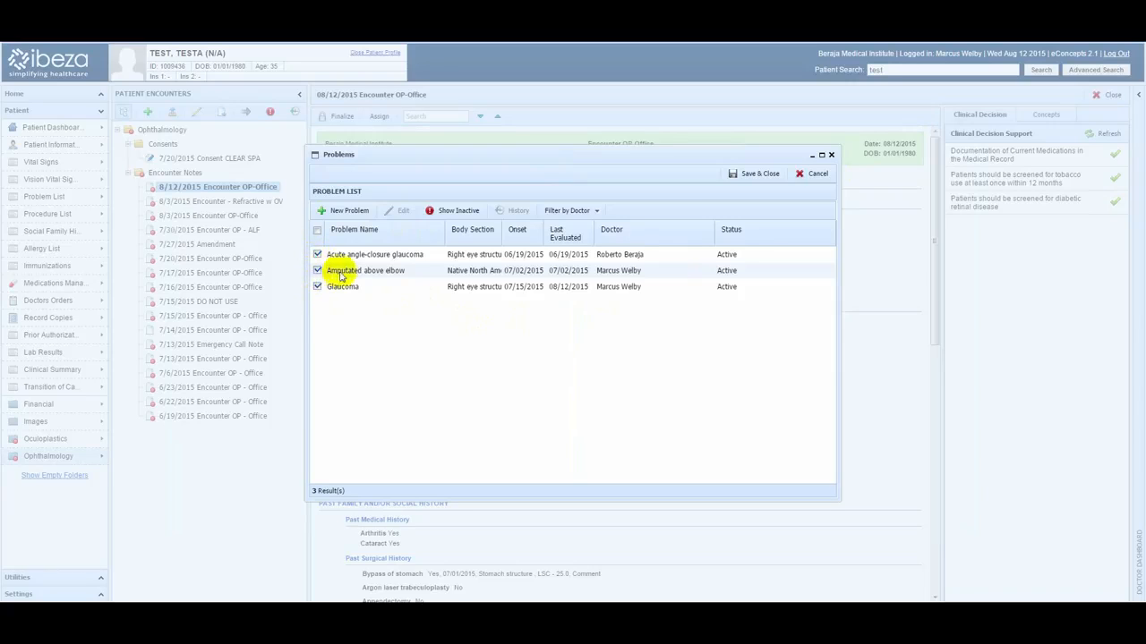
{"action": "left_click", "coordinate": [743, 173]}
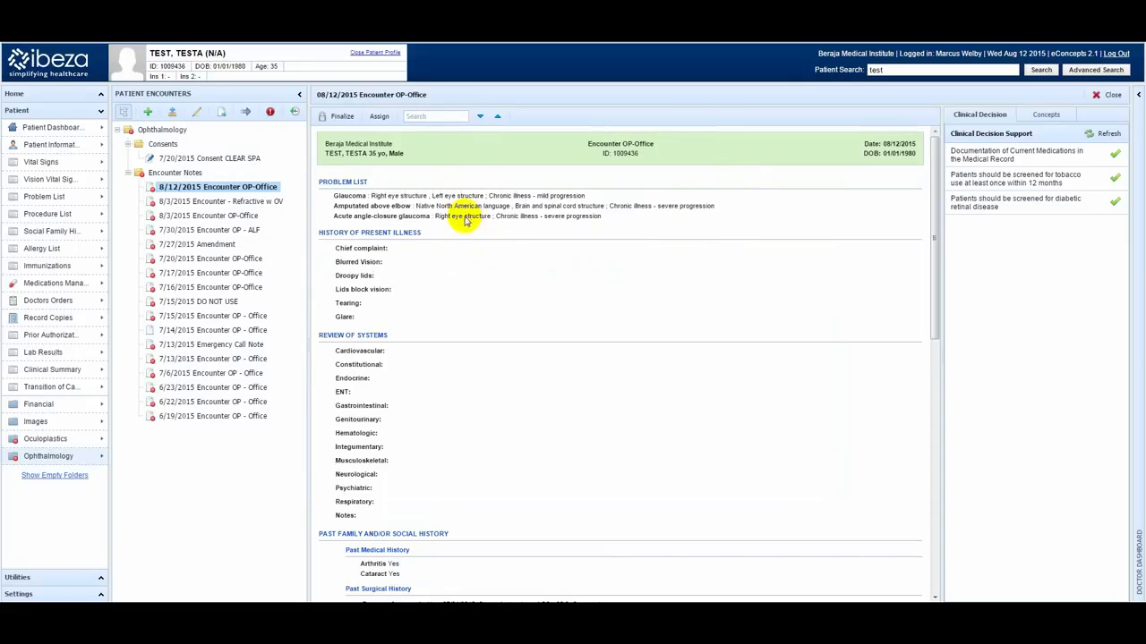
Edit the Glaucoma entry in the note's problem list, setting its chronicity to Chronic illness - severe progression, and save the problem.
{"action": "left_click", "coordinate": [356, 184]}
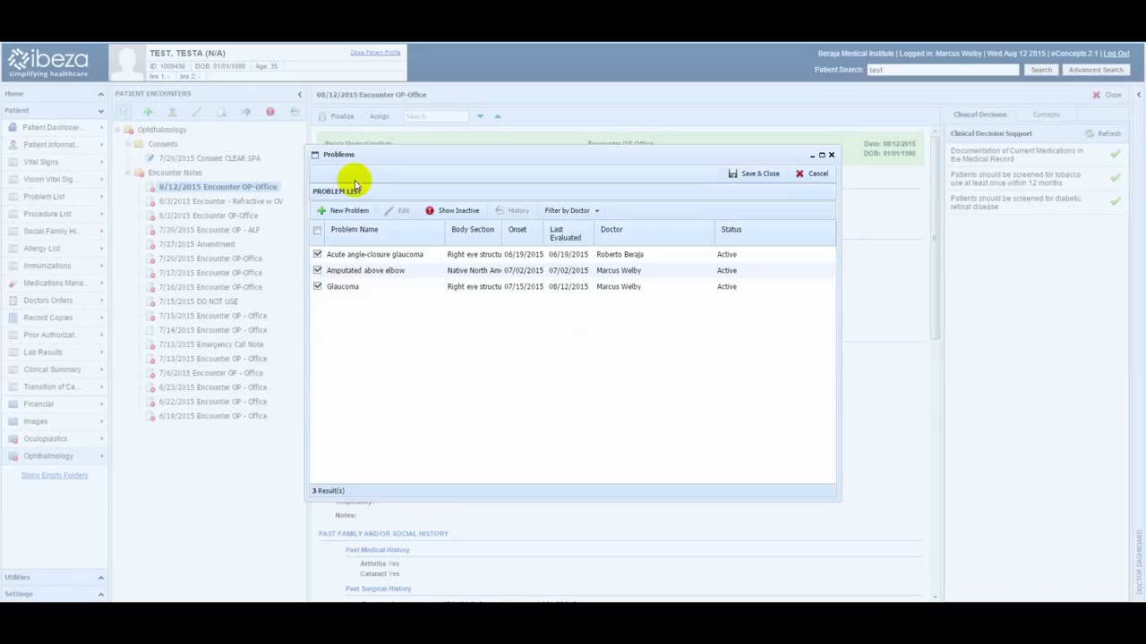
{"action": "left_click", "coordinate": [363, 273]}
{"action": "left_click", "coordinate": [361, 288]}
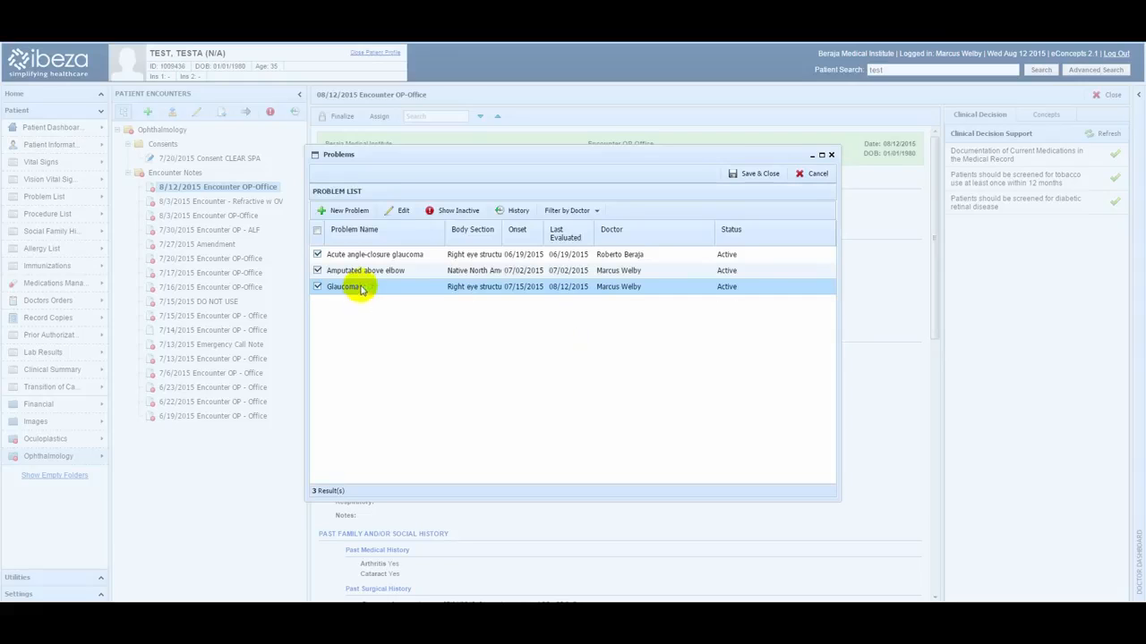
{"action": "left_click", "coordinate": [399, 212]}
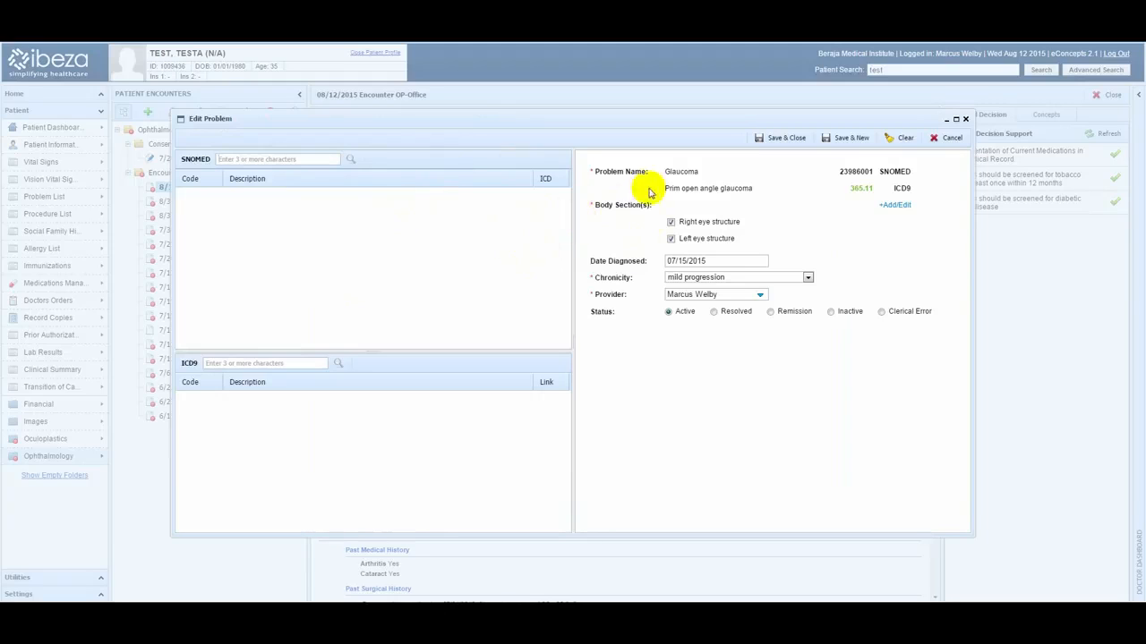
{"action": "left_click", "coordinate": [734, 274]}
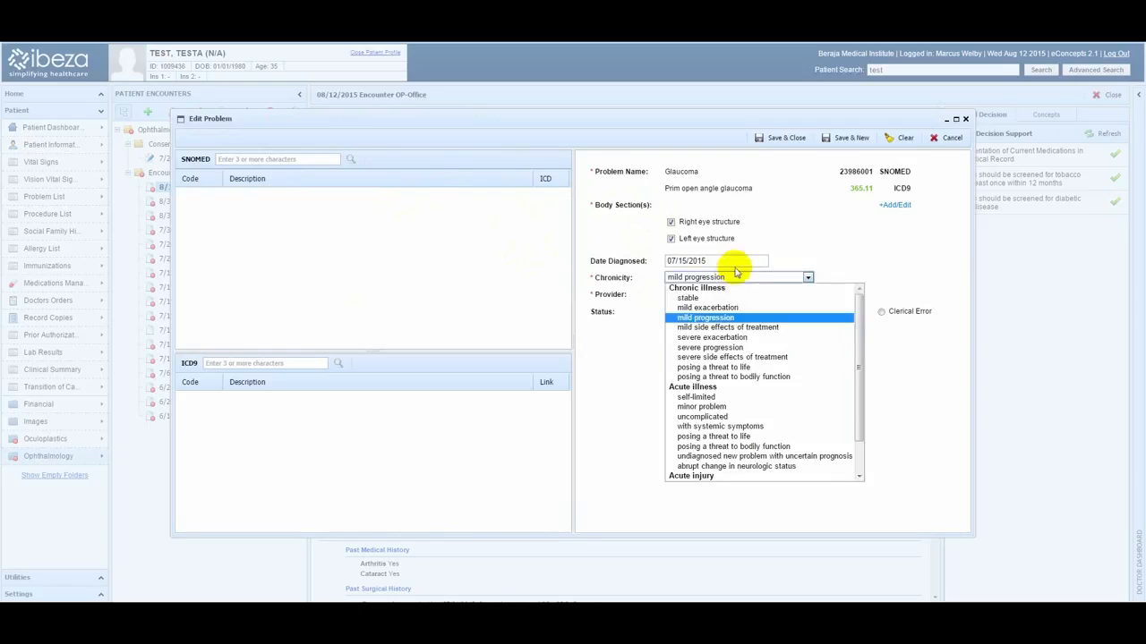
{"action": "left_click", "coordinate": [739, 347]}
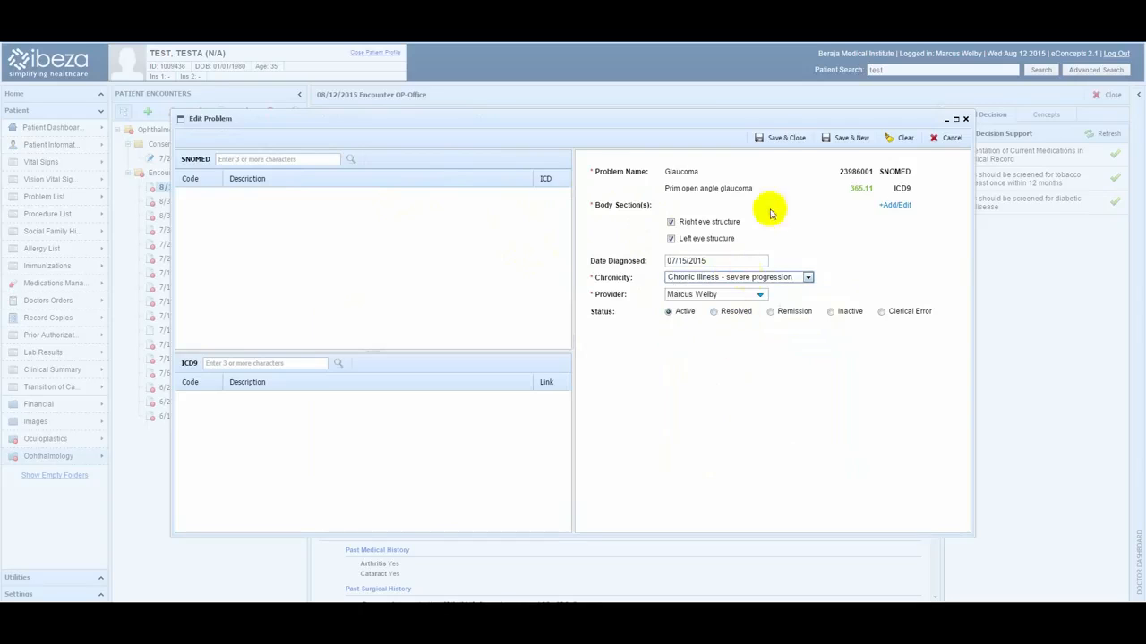
{"action": "left_click", "coordinate": [781, 139]}
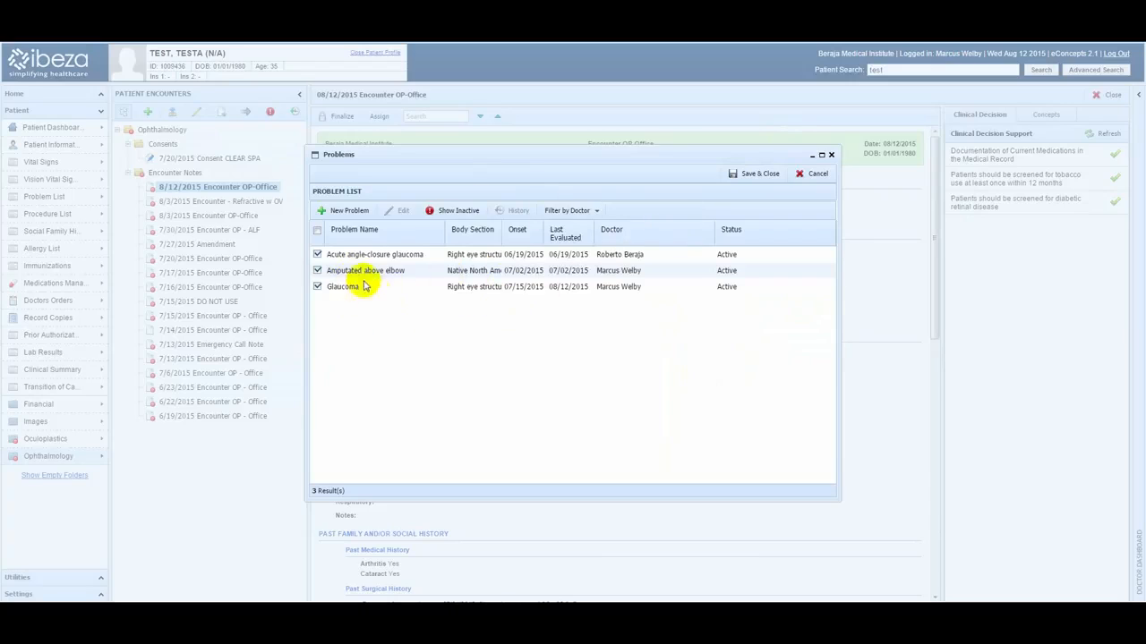
Exclude Acute angle-closure glaucoma and Amputated above elbow from the encounter note, keeping only Glaucoma selected, and save the problem list.
{"action": "left_click", "coordinate": [317, 270]}
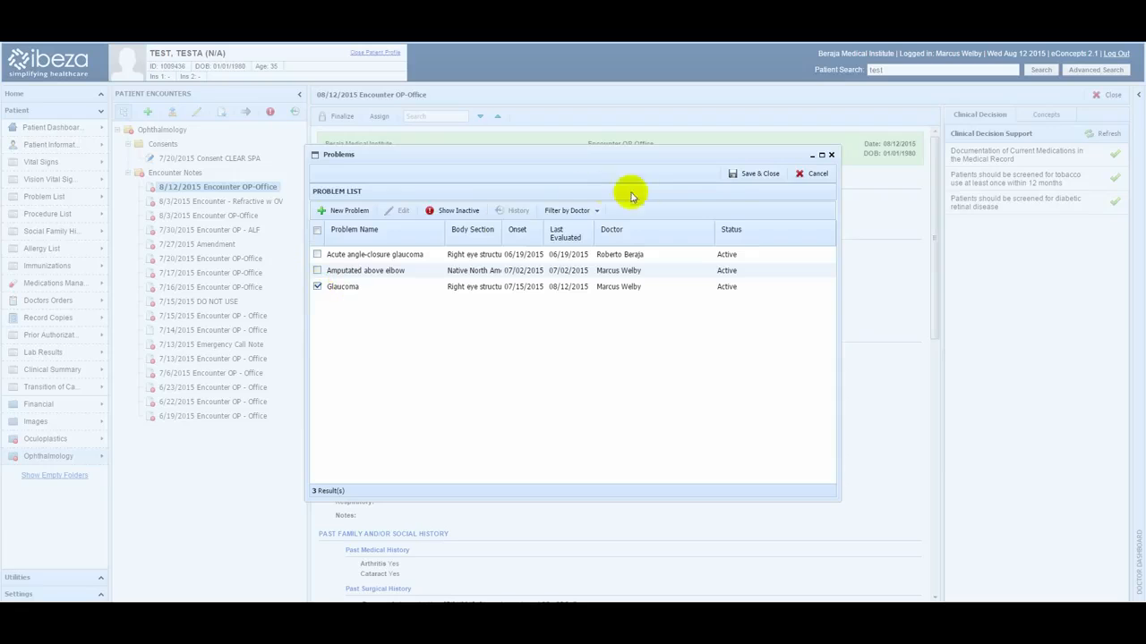
{"action": "left_click", "coordinate": [754, 174]}
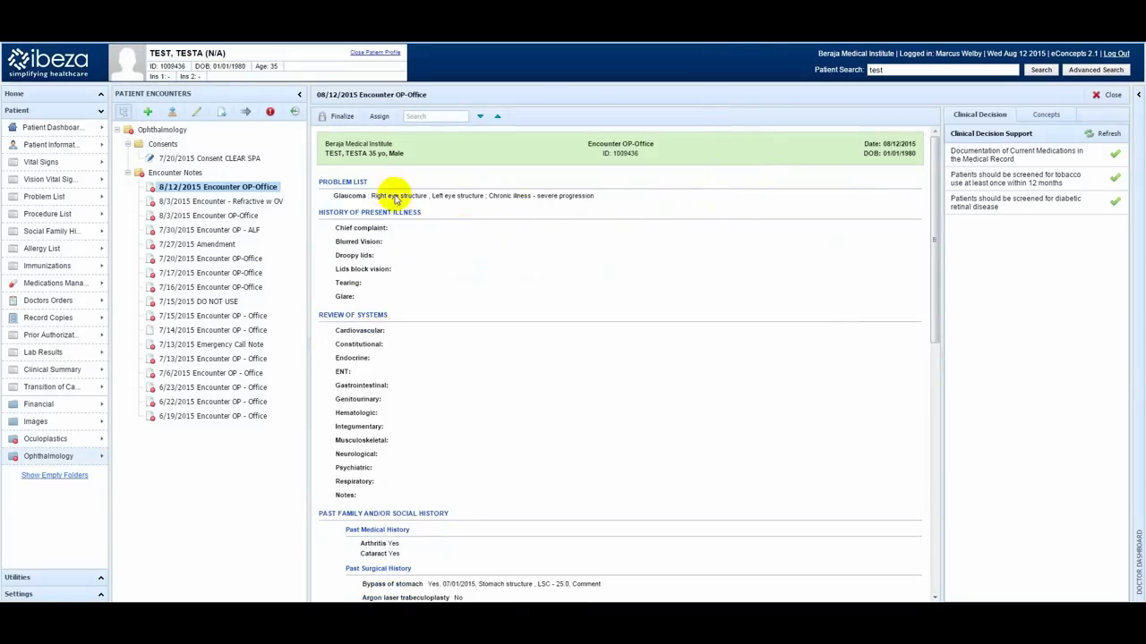